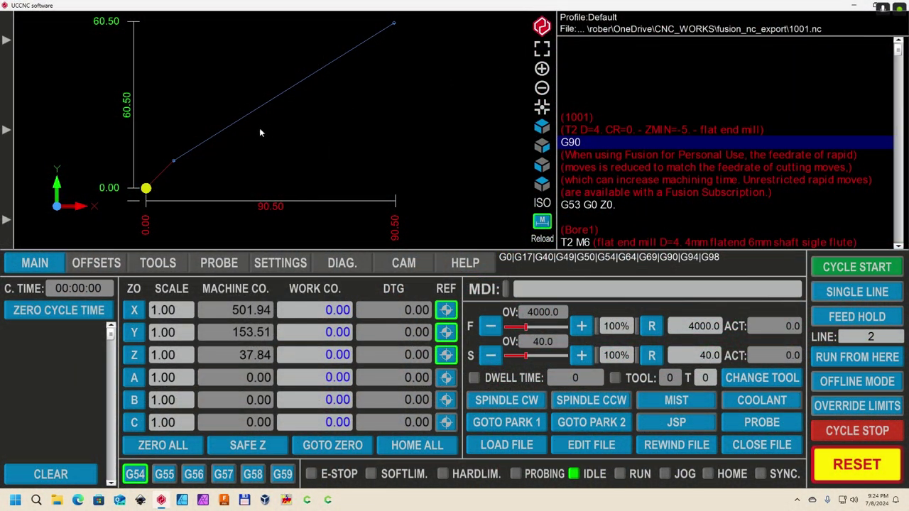
- Examine the 1001.nc toolpath in 3D from several angles, including its vertical extent down to the lowest Z level
drag(259, 129, 207, 109)
drag(168, 142, 155, 171)
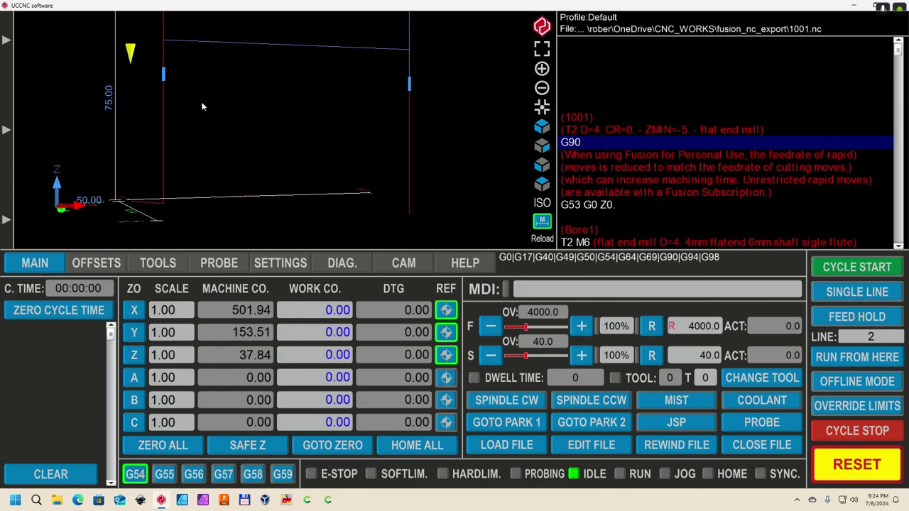
mouse_move(214, 109)
mouse_down()
mouse_move(258, 93)
mouse_move(140, 140)
mouse_up()
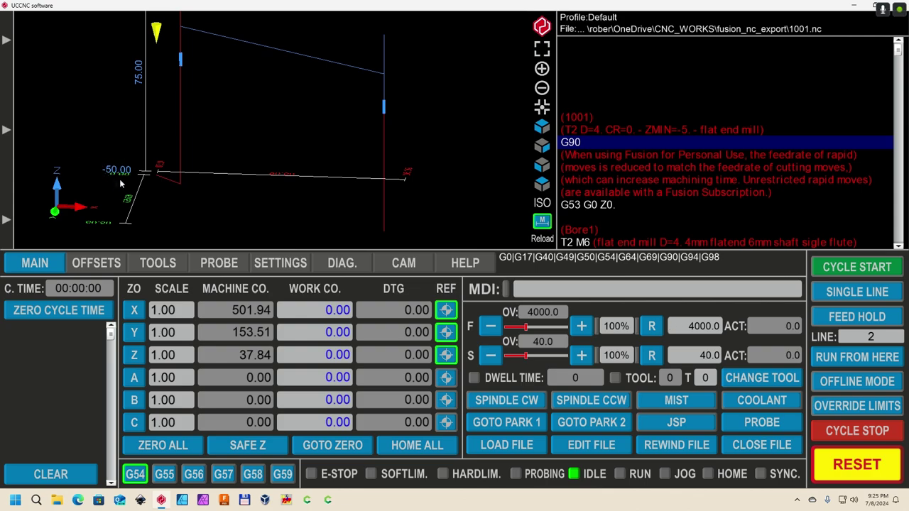
drag(146, 167, 145, 164)
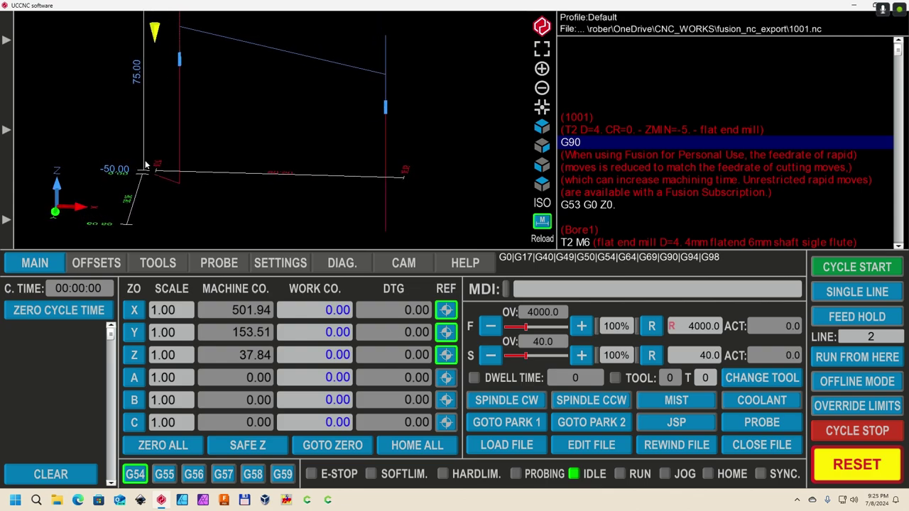
drag(59, 164, 124, 171)
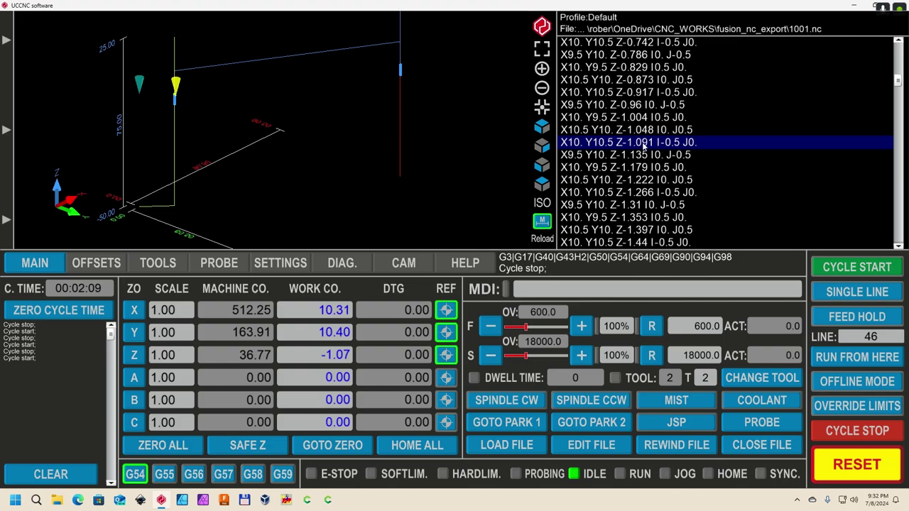
click(340, 358)
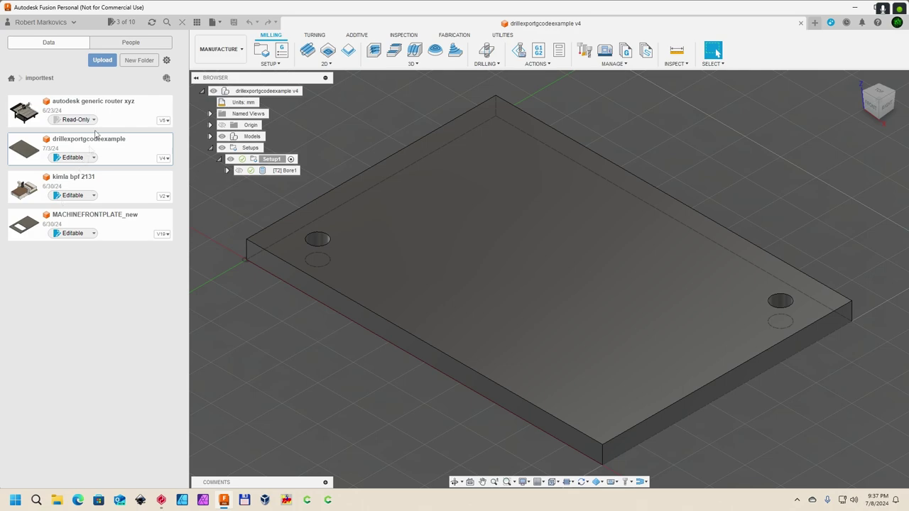
- Examine the Bore1 operation's clearance, retract, top and bottom heights from the front, closing the operation without changes
click(271, 174)
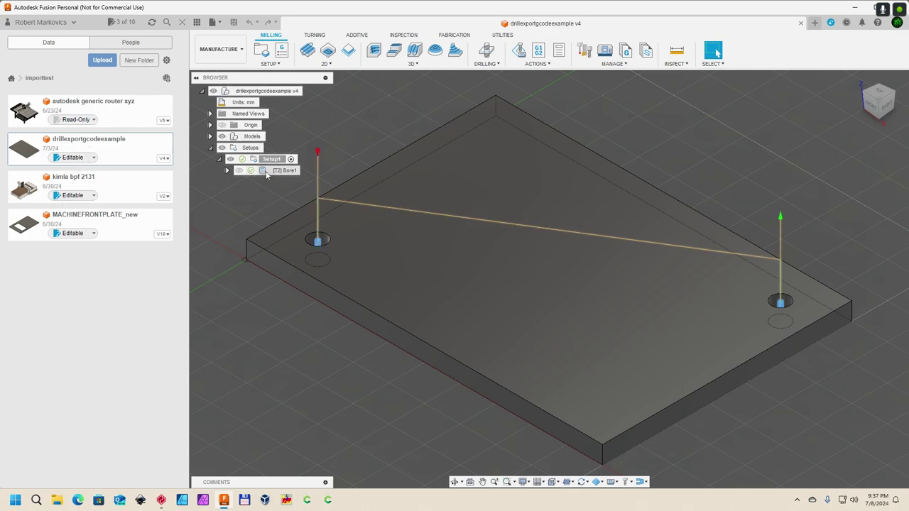
double_click(267, 172)
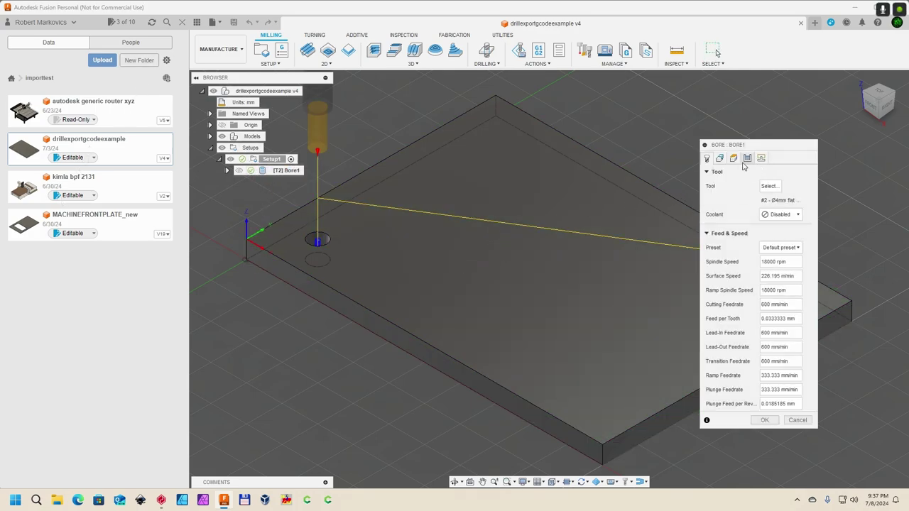
click(734, 158)
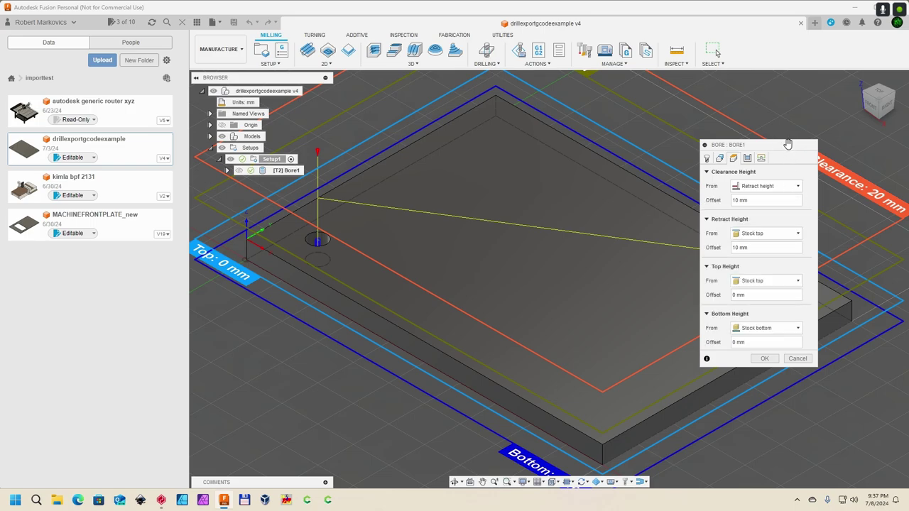
drag(782, 145, 703, 128)
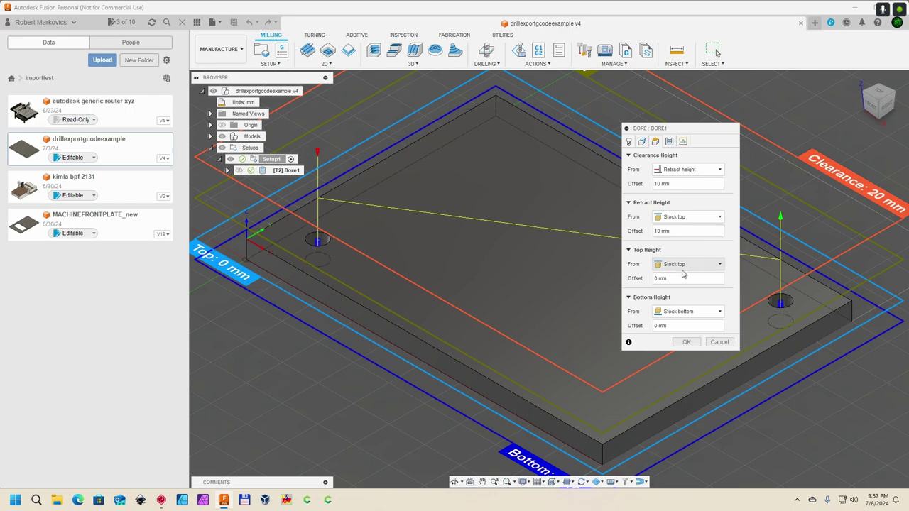
drag(674, 127, 737, 133)
click(873, 106)
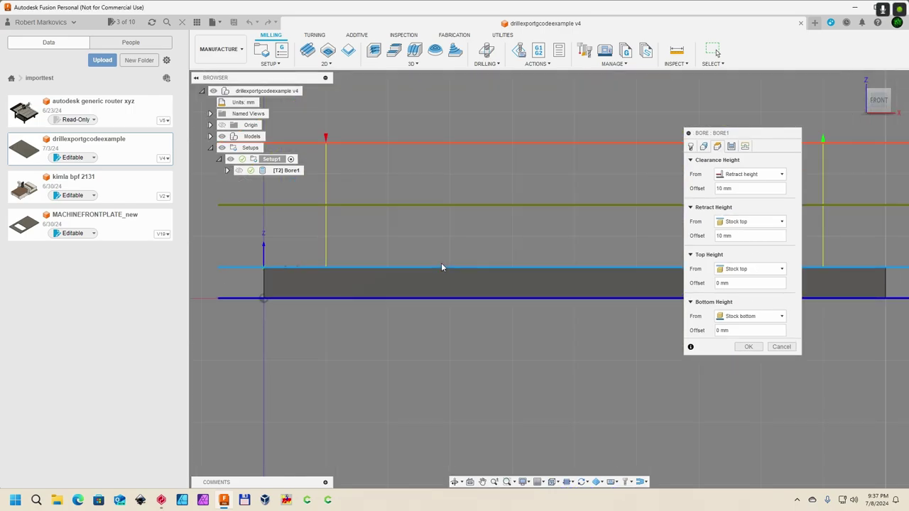
scroll(440, 251, up, 3)
scroll(465, 187, down, 3)
middle_drag(464, 187, 452, 143)
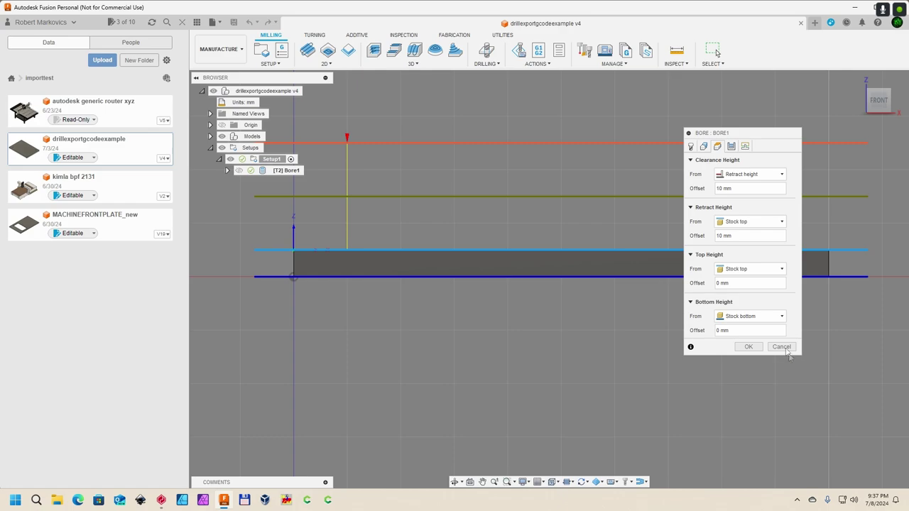
click(782, 347)
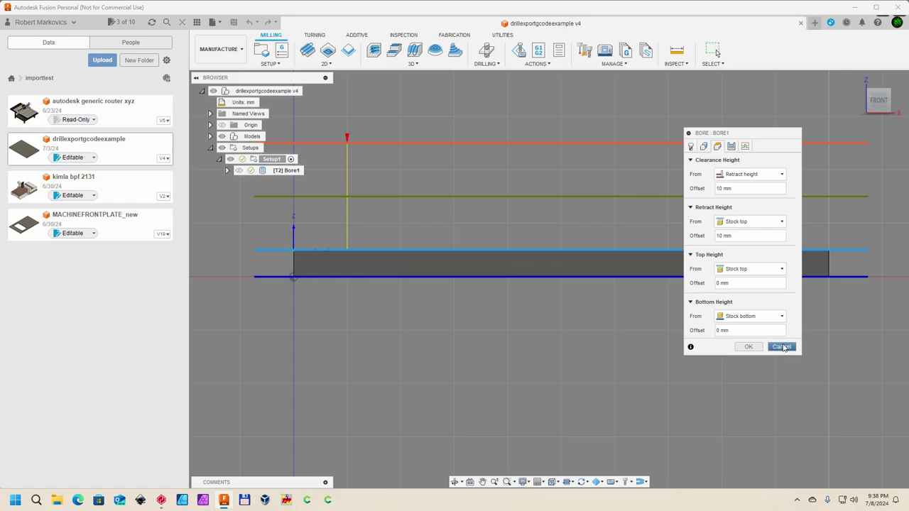
- Create NC program 1001 for the setups with Safe Retracts set to Clearance Height and post it
click(246, 148)
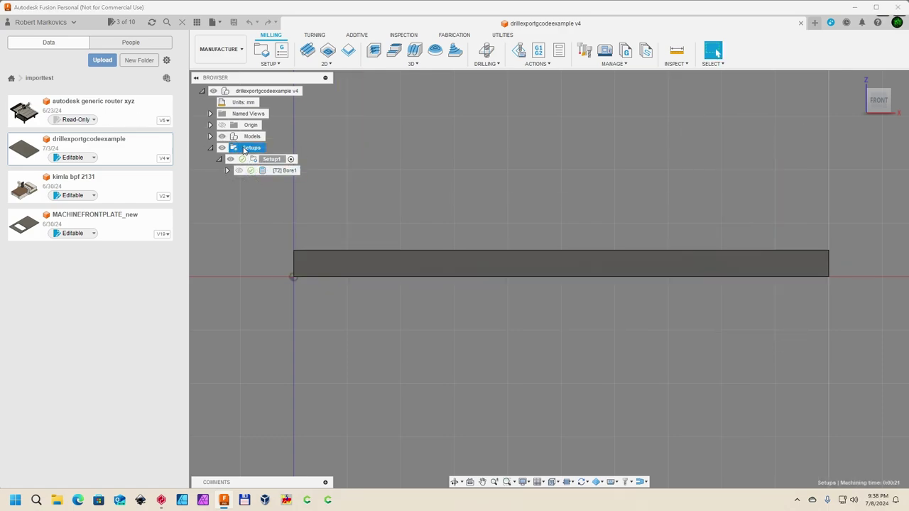
click(540, 53)
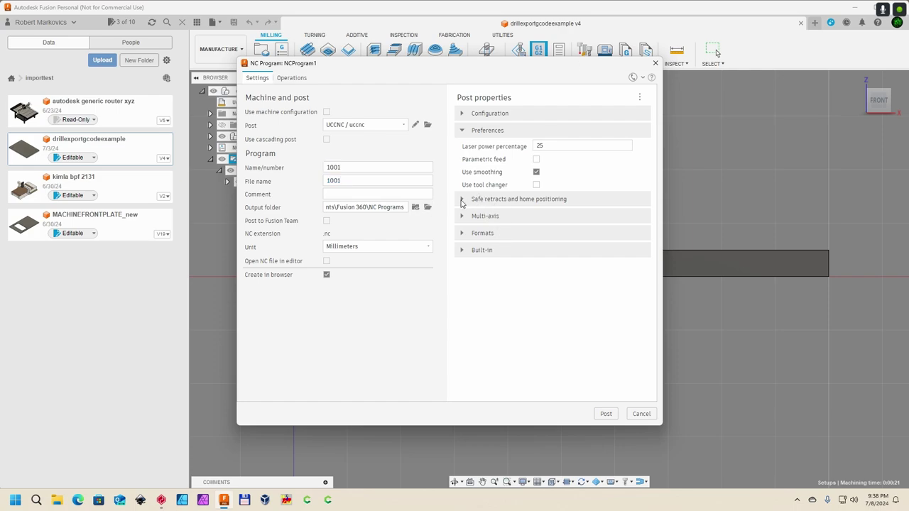
click(463, 199)
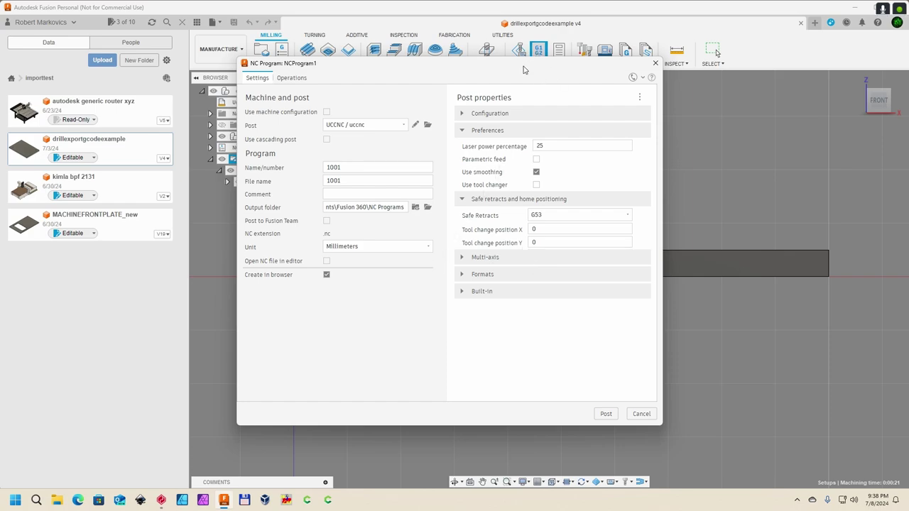
drag(523, 69, 568, 108)
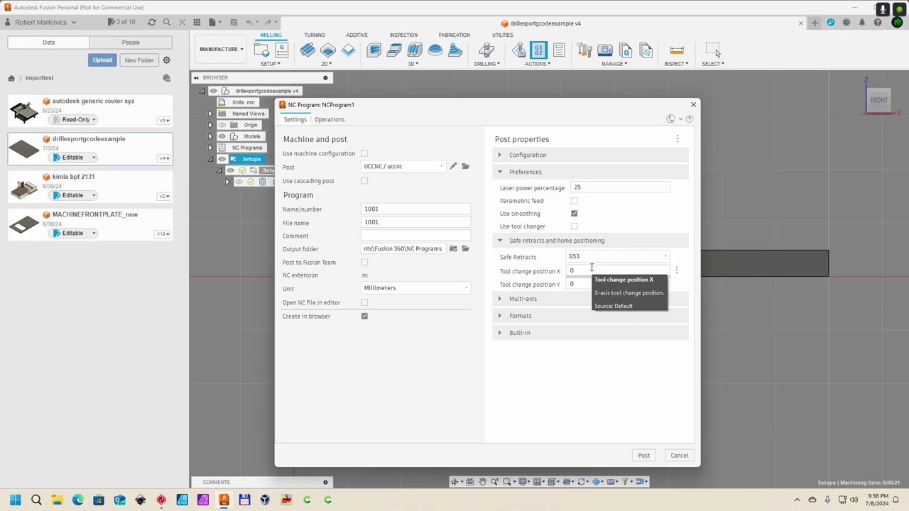
drag(608, 108, 606, 71)
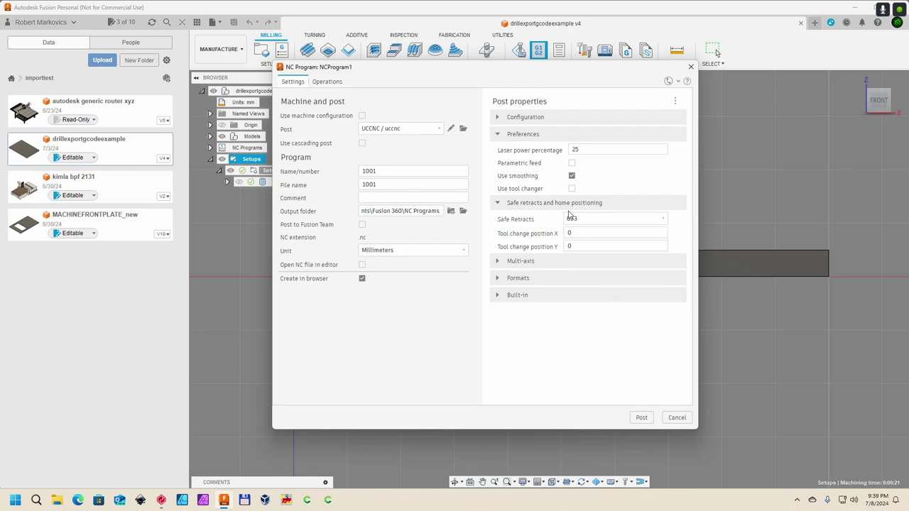
click(570, 218)
click(612, 239)
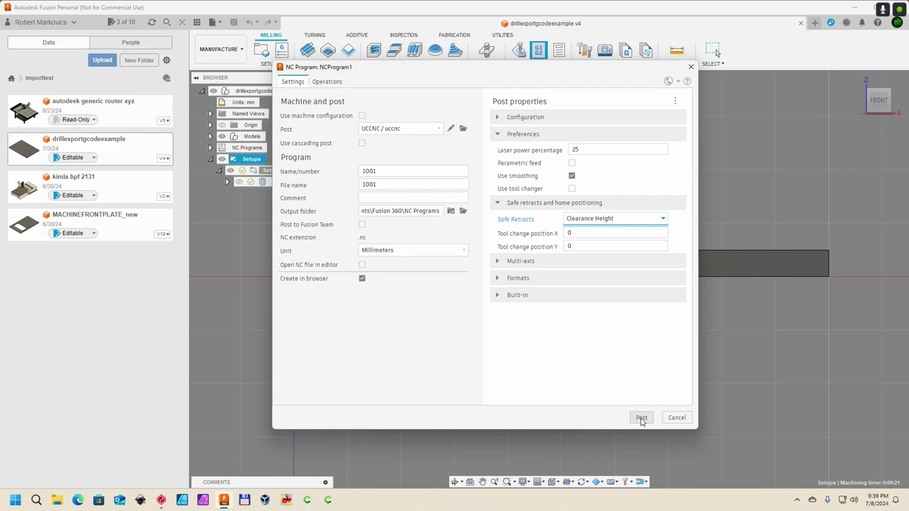
click(641, 420)
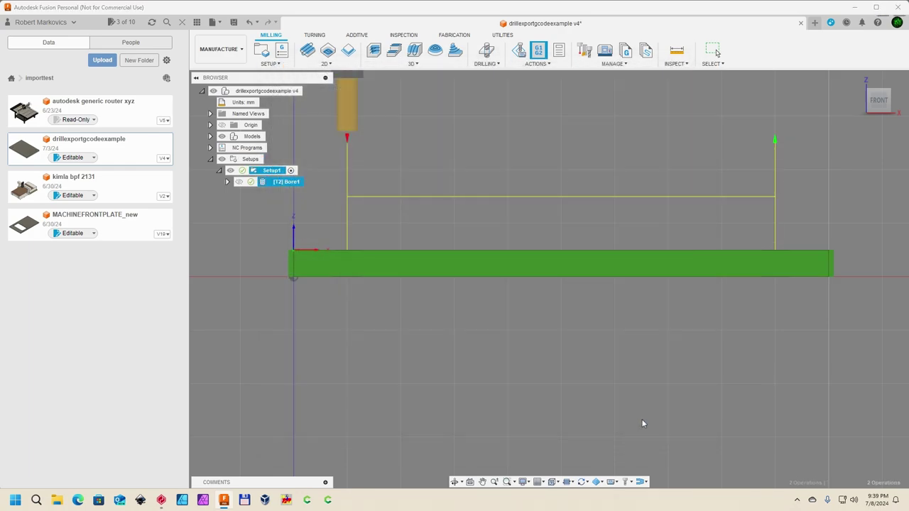
click(456, 266)
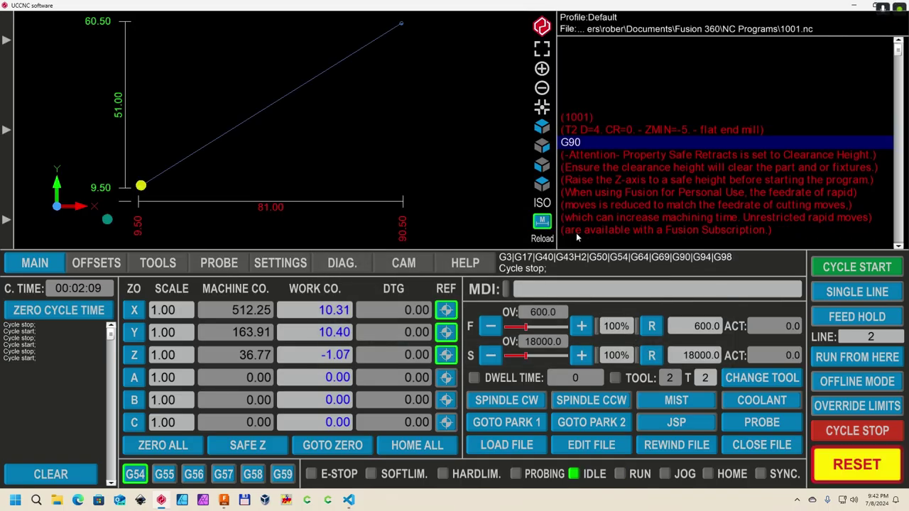
- Read through the start of the newly posted 1001.nc code, checking the first Z moves of Bore1
scroll(630, 193, down, 4)
scroll(630, 193, down, 9)
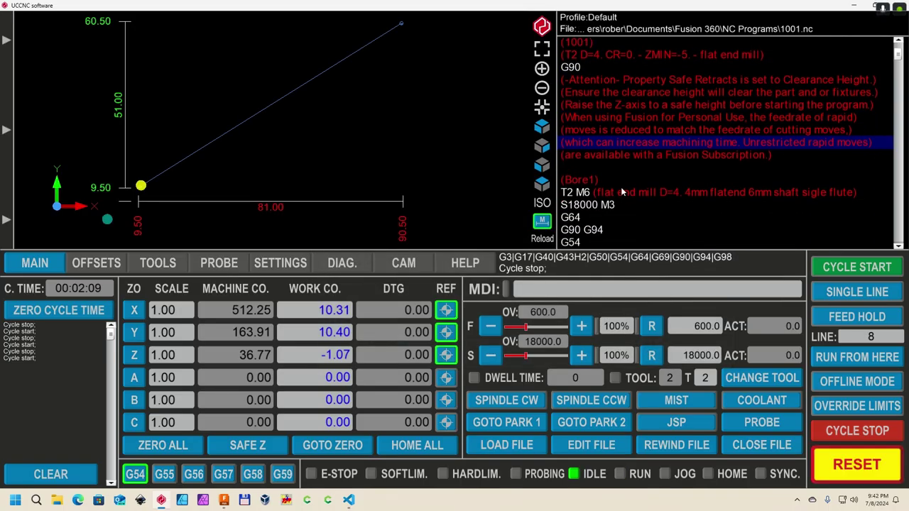
scroll(604, 181, down, 8)
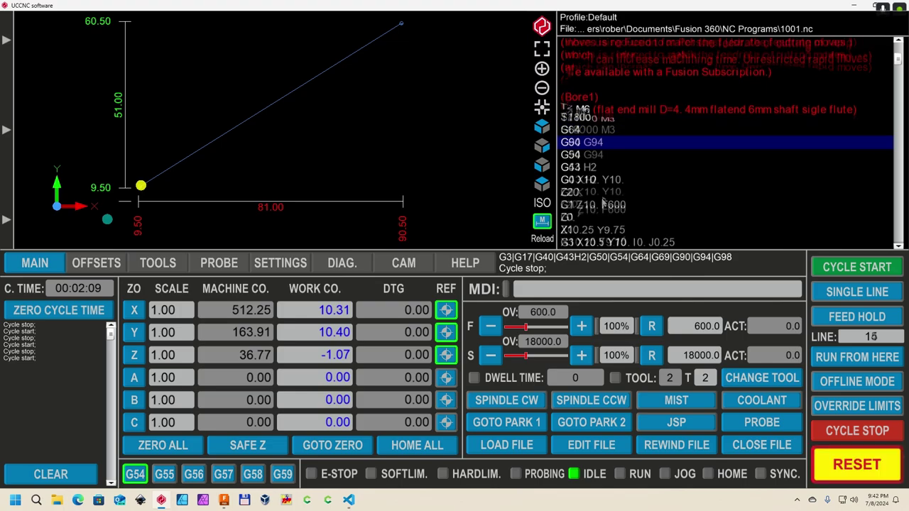
scroll(598, 186, up, 20)
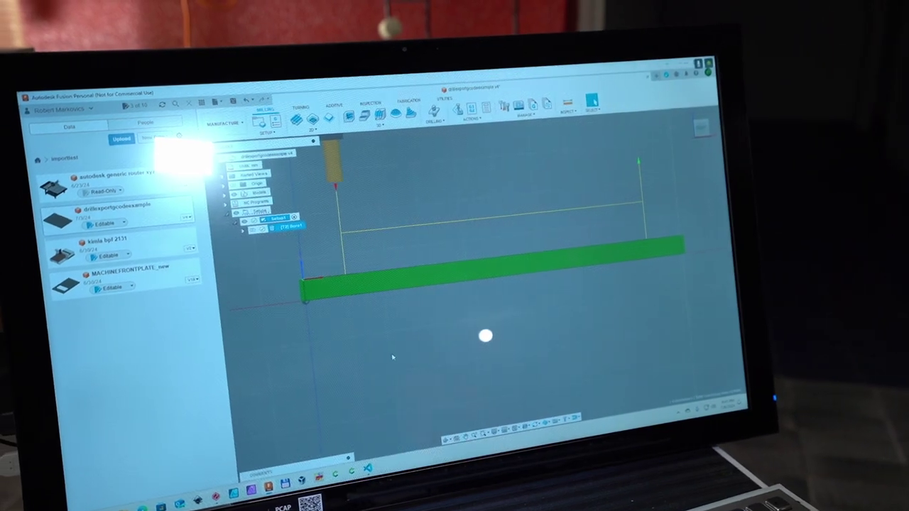
- Switch to UCCNC and review the X, Y and Z axis setups, including their soft limits and homing values
key(alt+Tab)
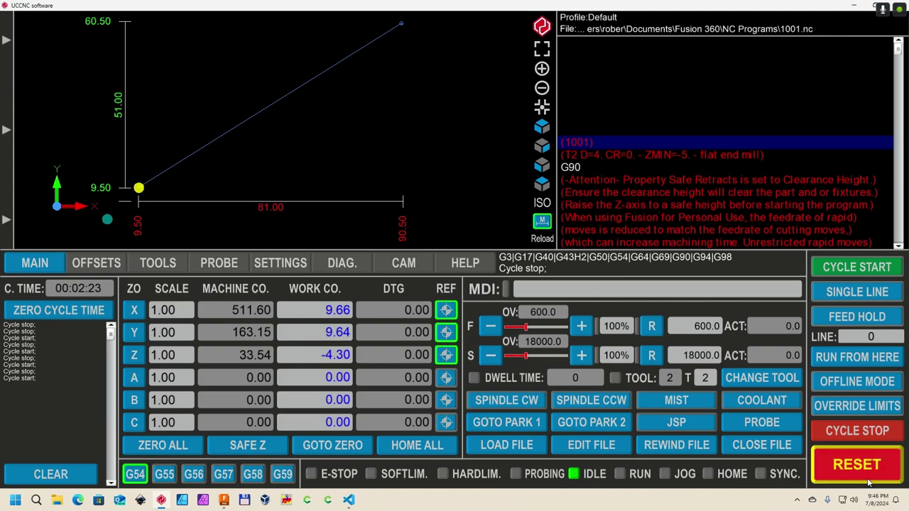
key(alt+r)
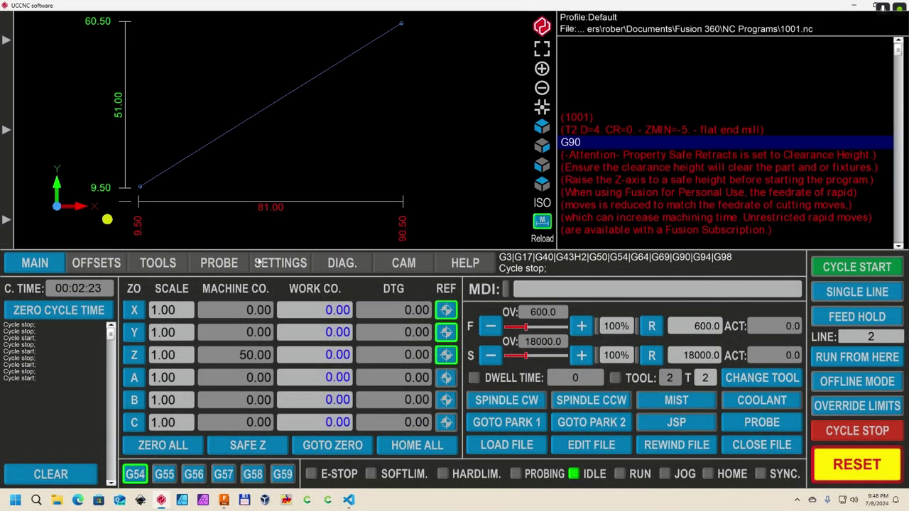
click(282, 262)
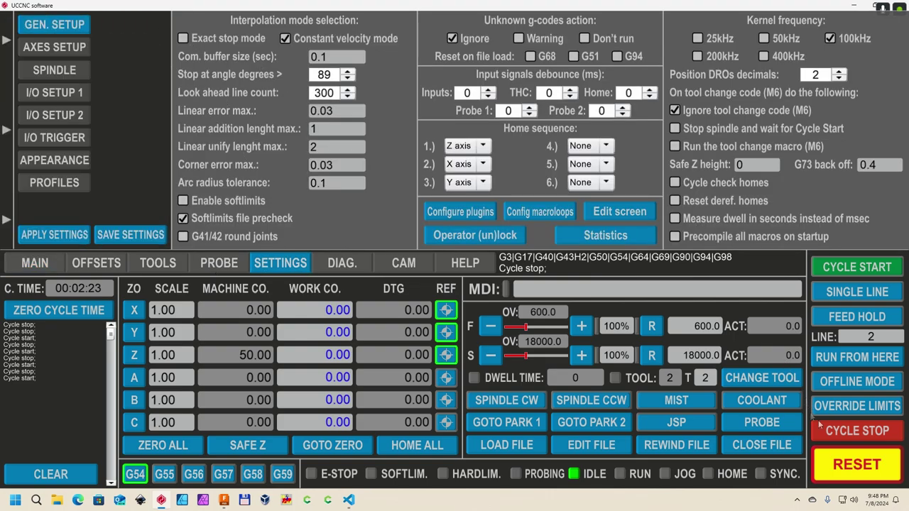
click(77, 47)
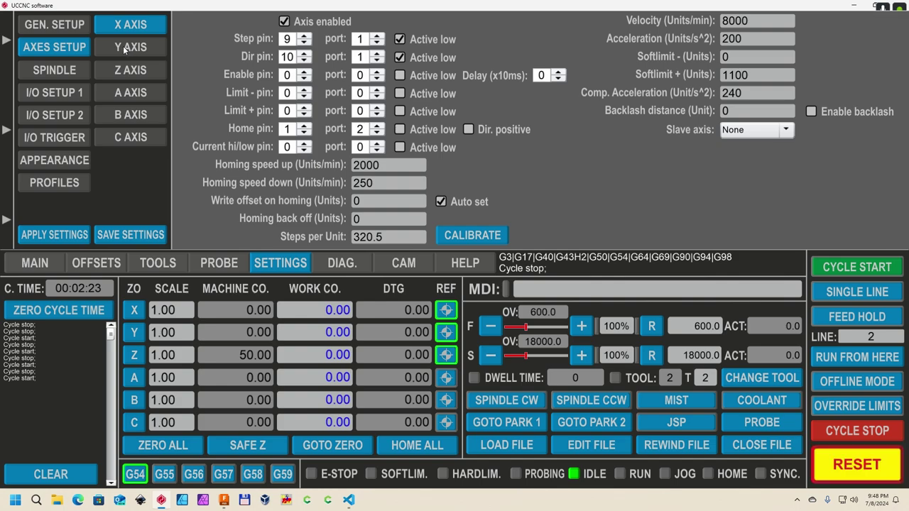
click(125, 48)
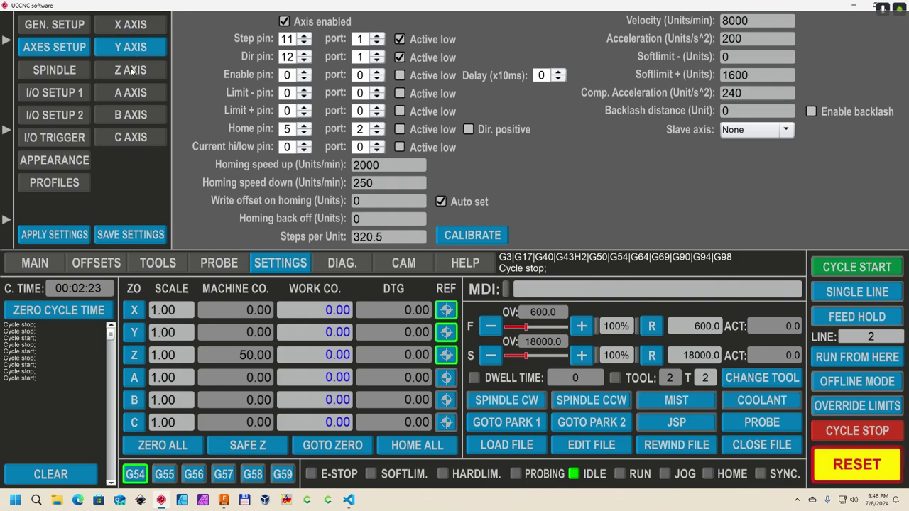
click(125, 69)
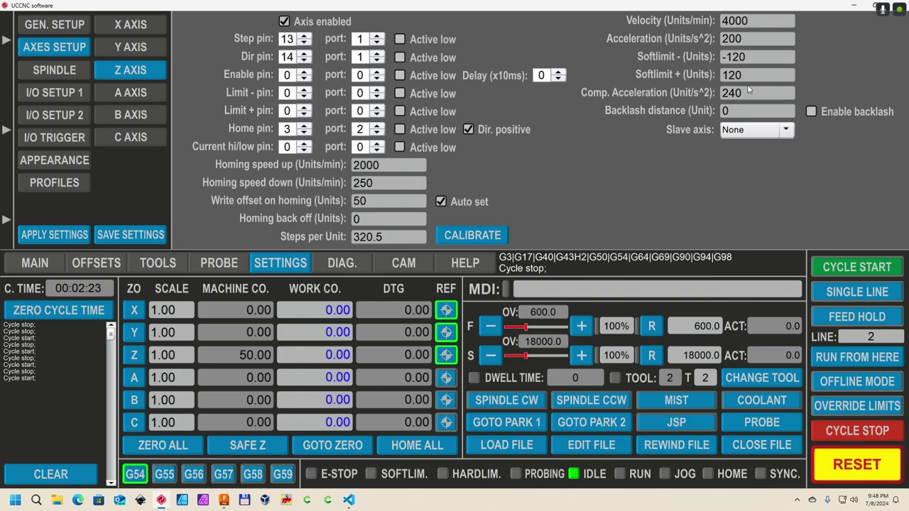
click(371, 204)
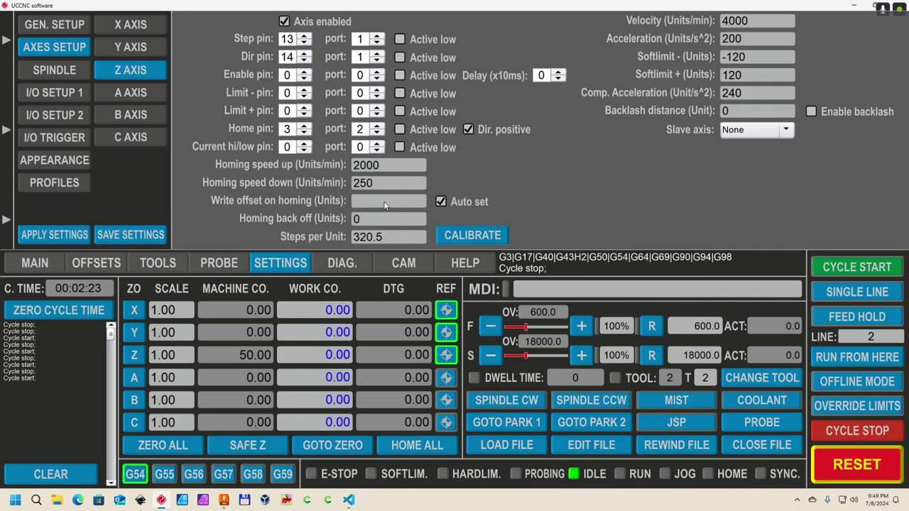
click(396, 182)
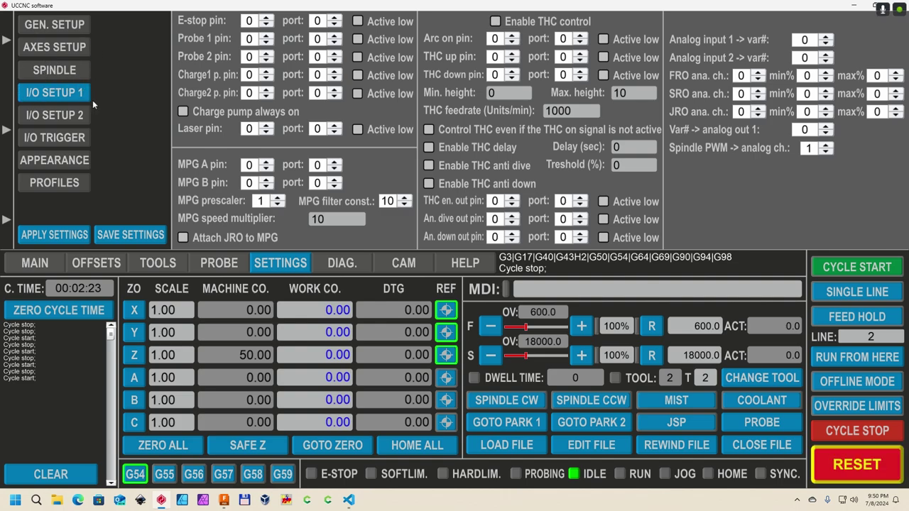
click(57, 26)
click(43, 46)
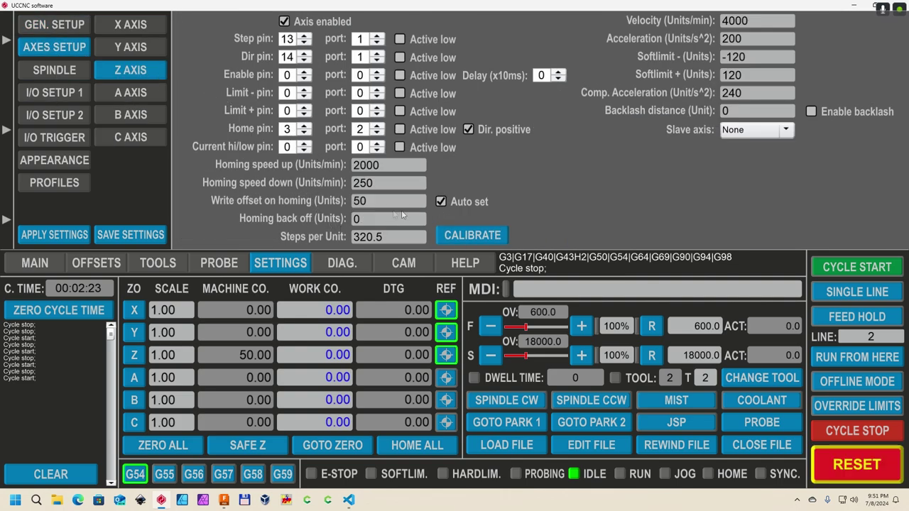
- Set the Z axis's write offset on homing to 0 and home all axes
click(370, 201)
key(BackSpace)
key(BackSpace)
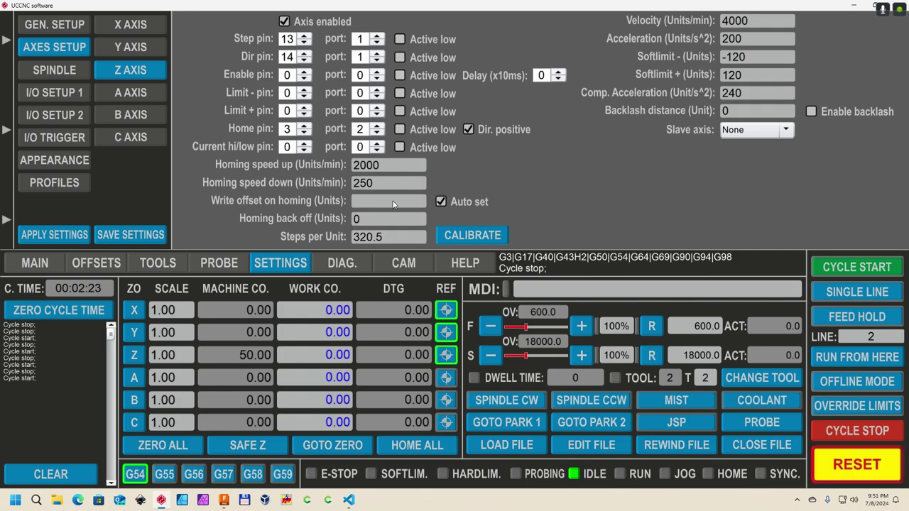
click(396, 186)
click(390, 202)
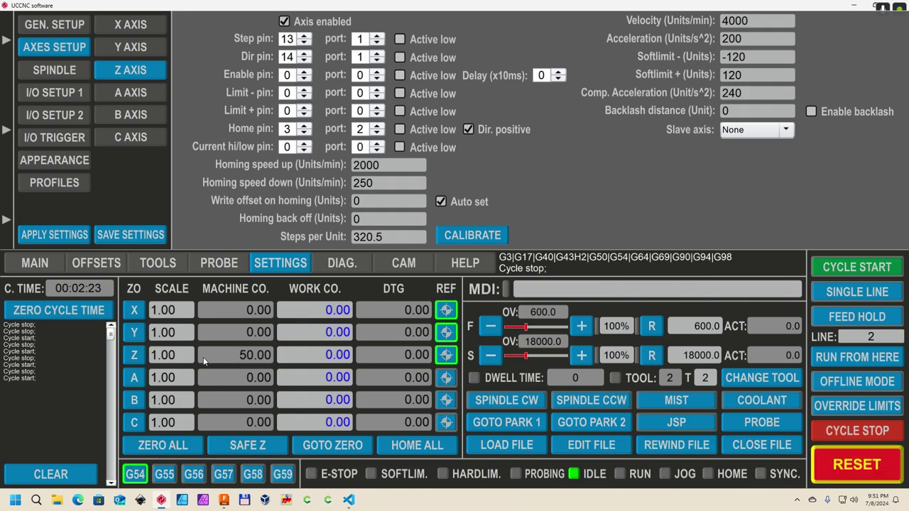
click(415, 446)
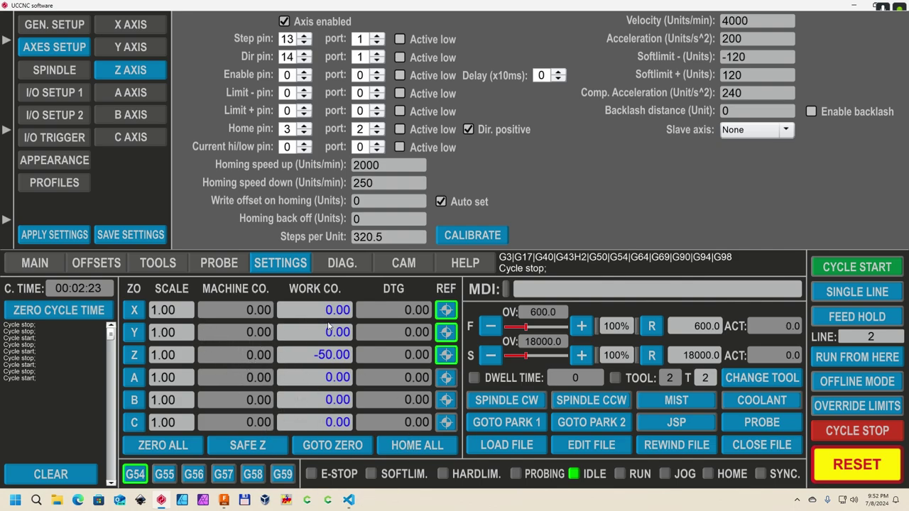
- Zero all work coordinates, load program 1001 from the fusion_nc_export folder and display its toolpath and code
click(164, 445)
click(489, 446)
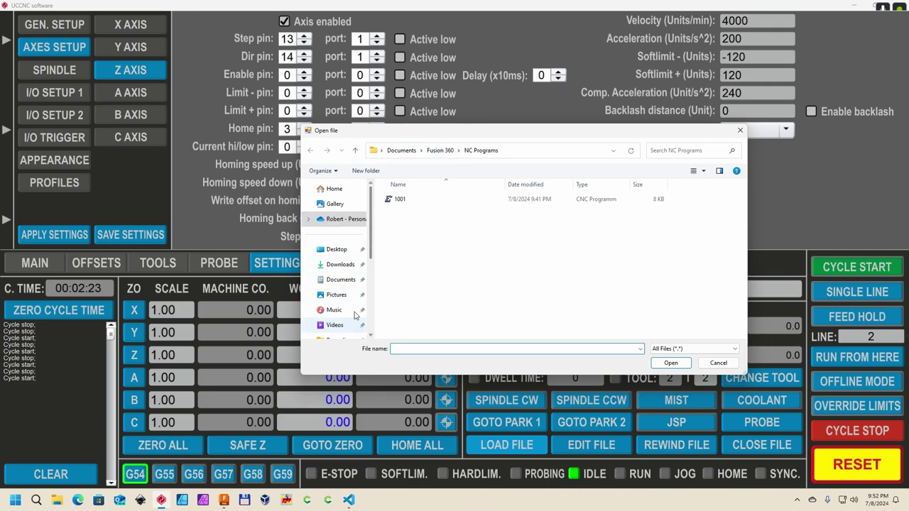
drag(368, 238, 376, 325)
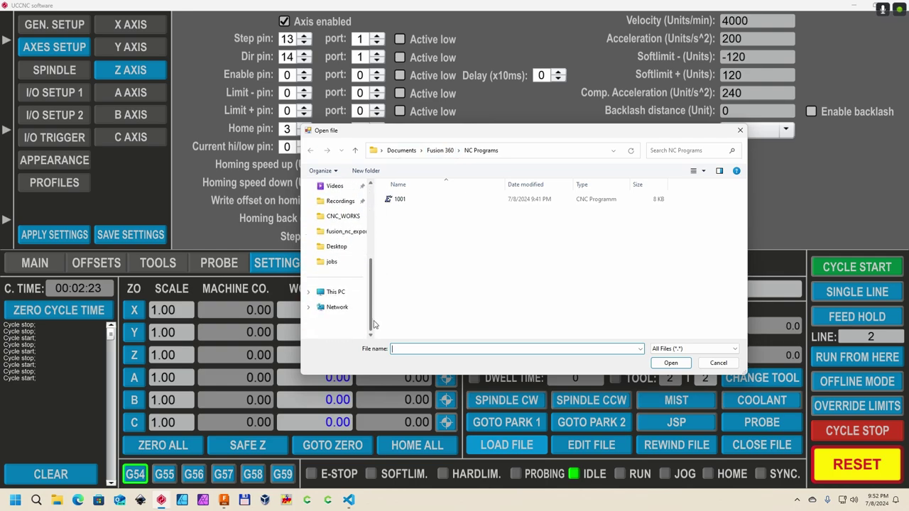
click(343, 233)
click(401, 200)
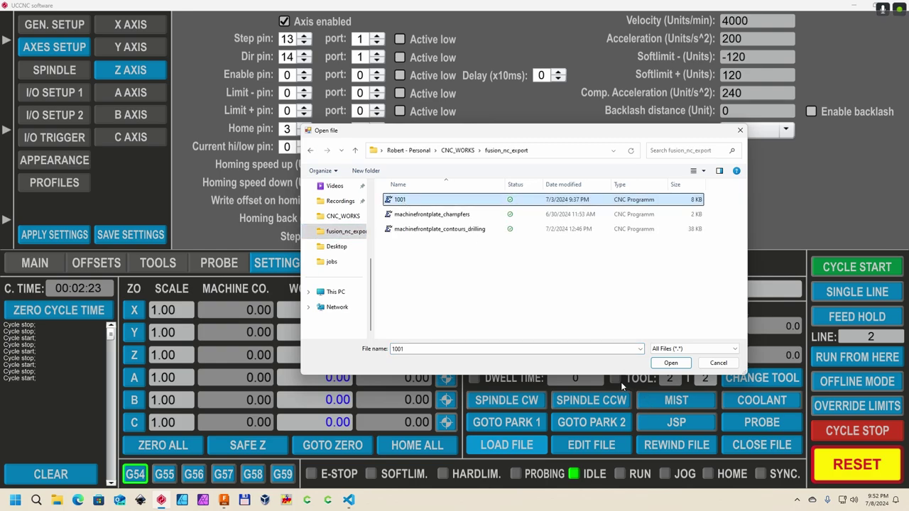
click(670, 363)
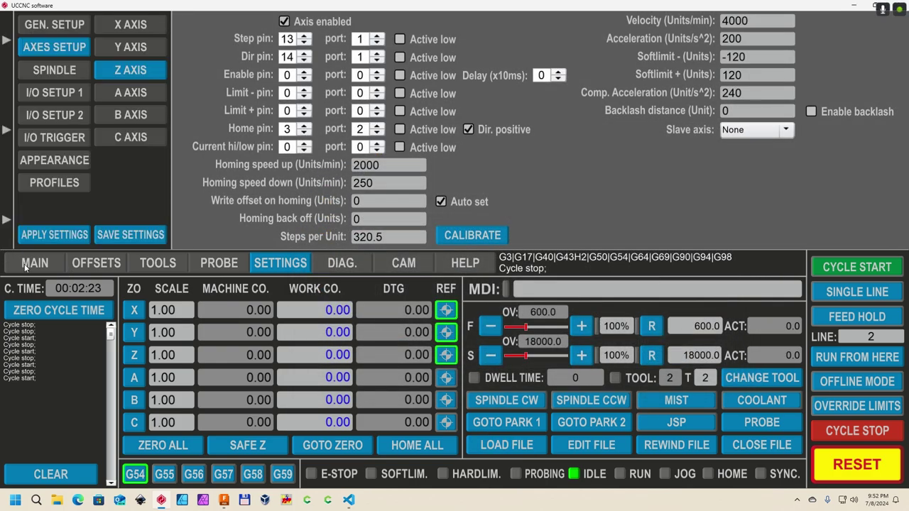
click(26, 264)
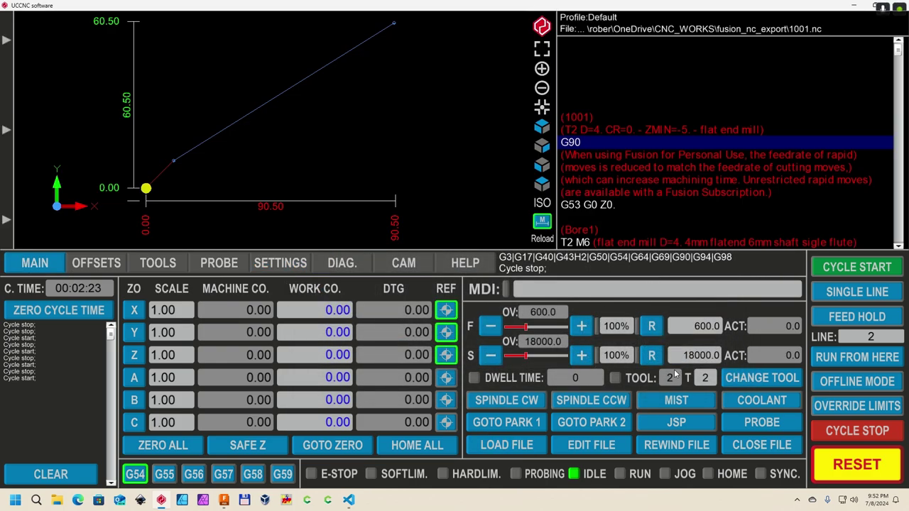
- Check the G53 G0 Z0 line at the start of the loaded code and zero all work coordinates at the current machine position
click(615, 206)
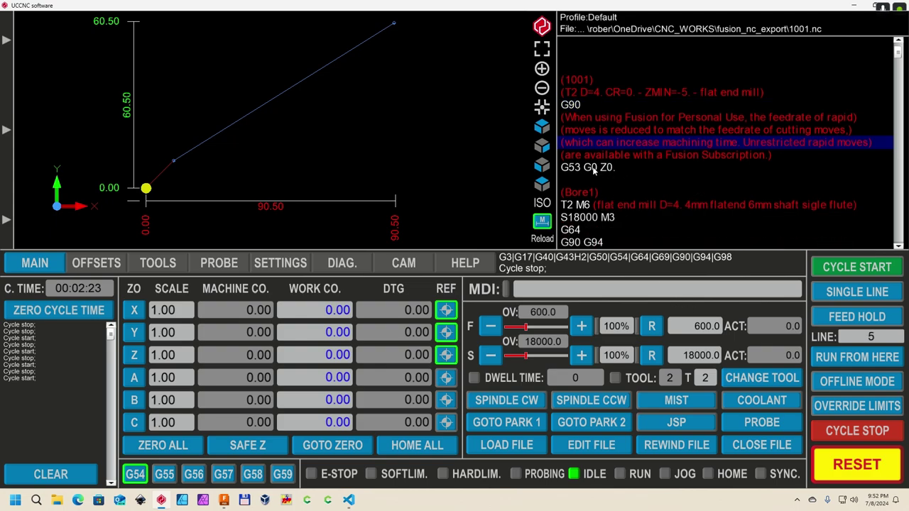
scroll(590, 153, up, 7)
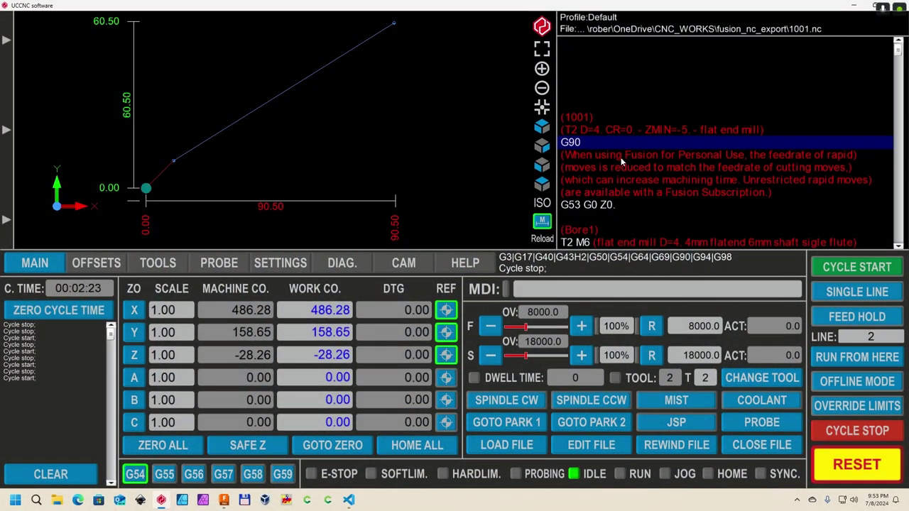
click(168, 449)
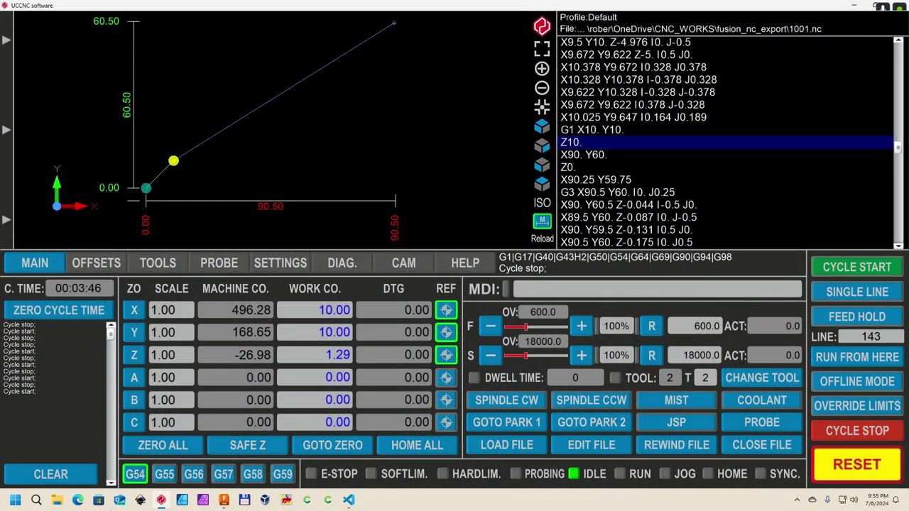
- Look at the Bore1 toolpath in Fusion, return to UCCNC and inspect the Z axis's write offset on homing
click(229, 501)
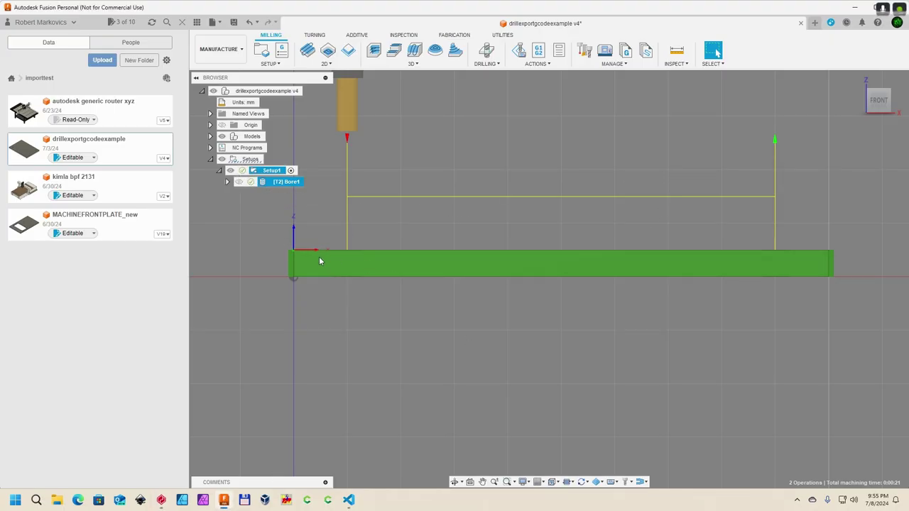
key(alt+Tab)
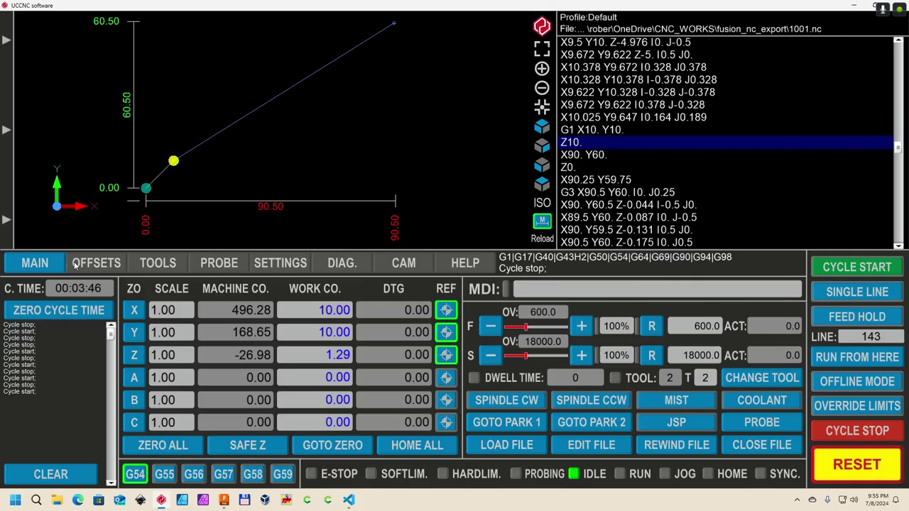
click(282, 271)
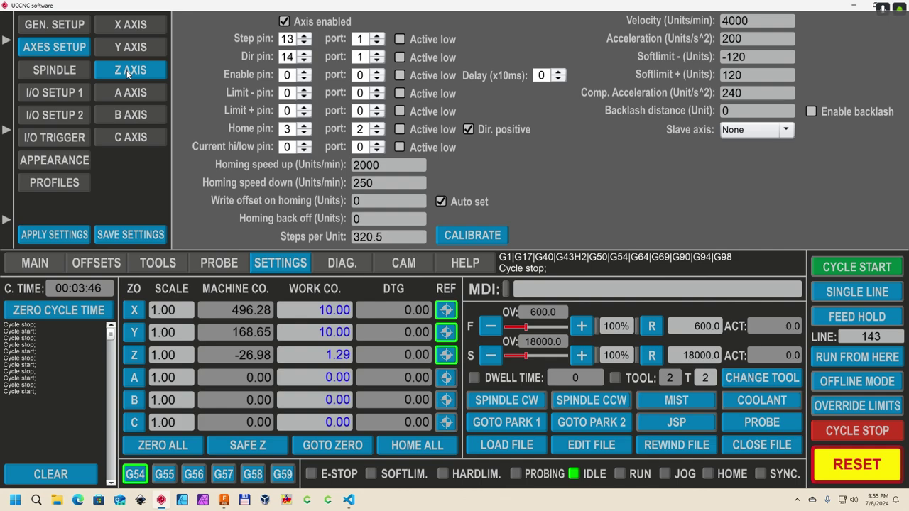
click(366, 203)
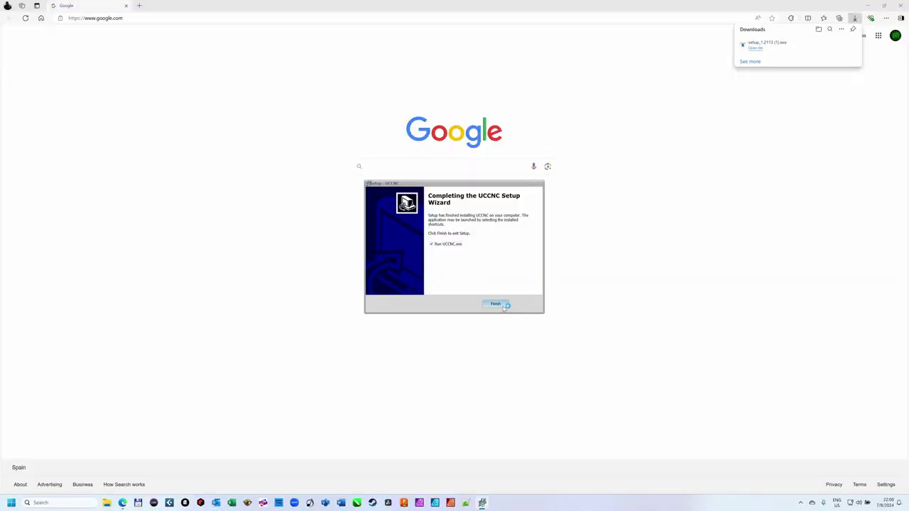
- Finish the UCCNC setup wizard with Run UCCNC.exe enabled and start the program with the Demo_AXBB motion controller
click(500, 304)
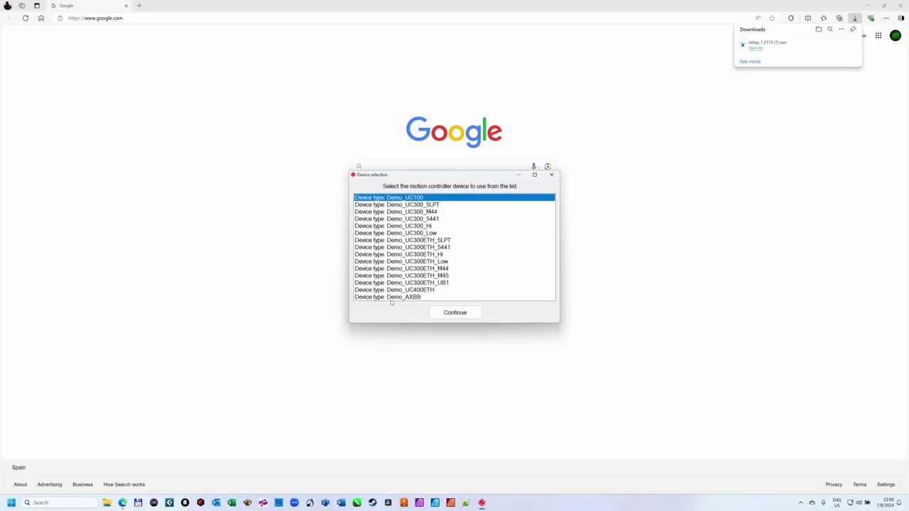
click(391, 299)
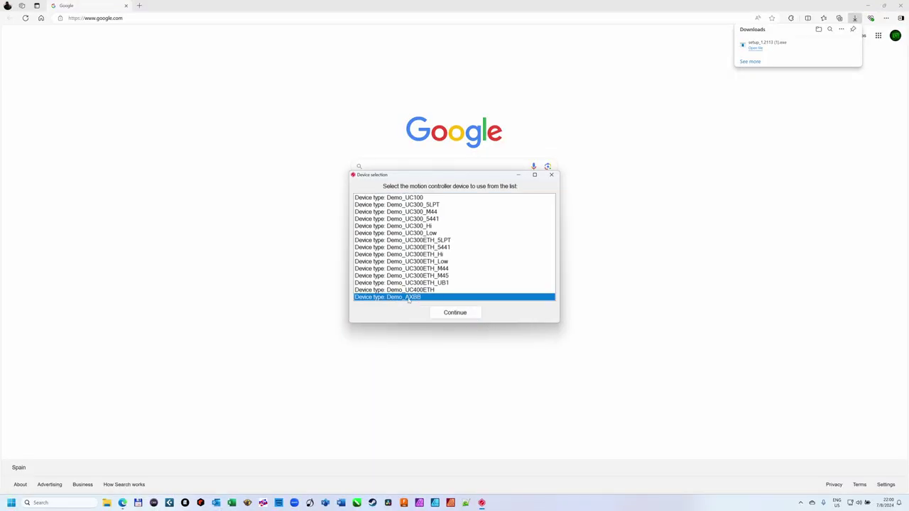
click(455, 313)
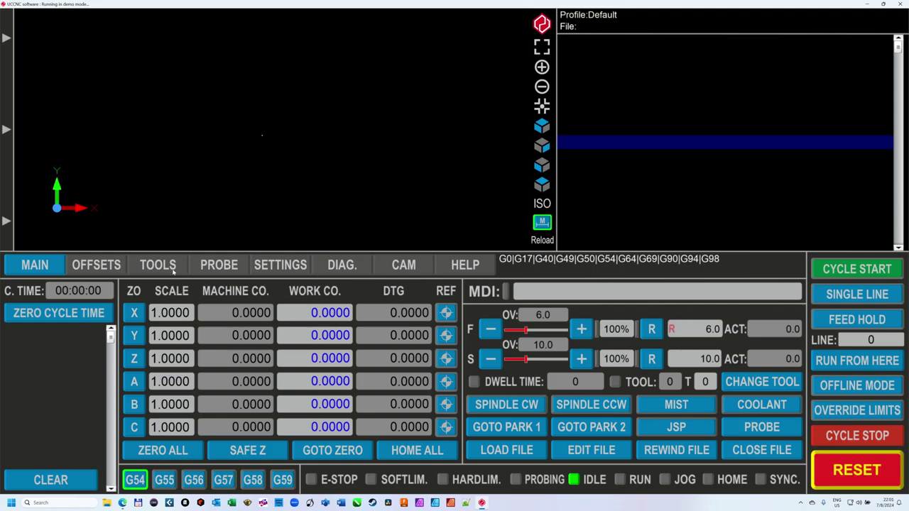
- Examine the default X, Y and Z axis setups of the fresh installation, focusing on the Z axis's write offset on homing
click(285, 271)
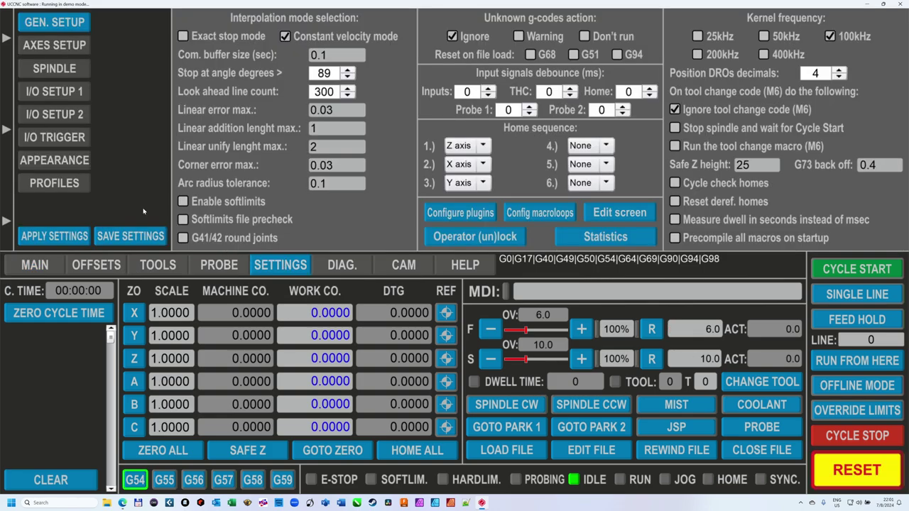
click(56, 45)
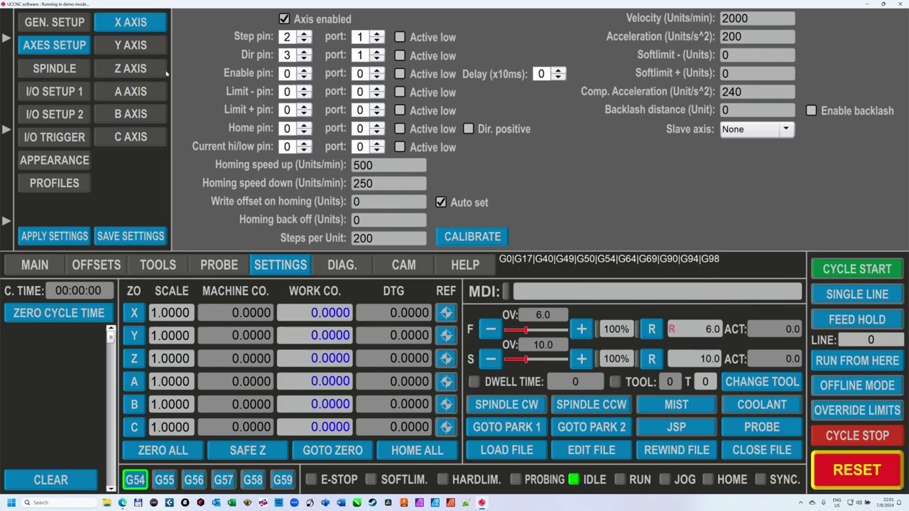
click(142, 50)
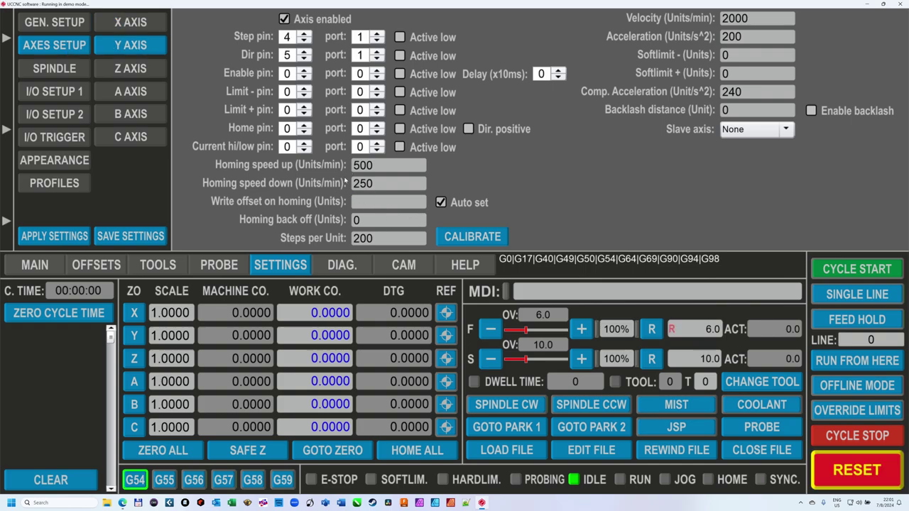
click(131, 68)
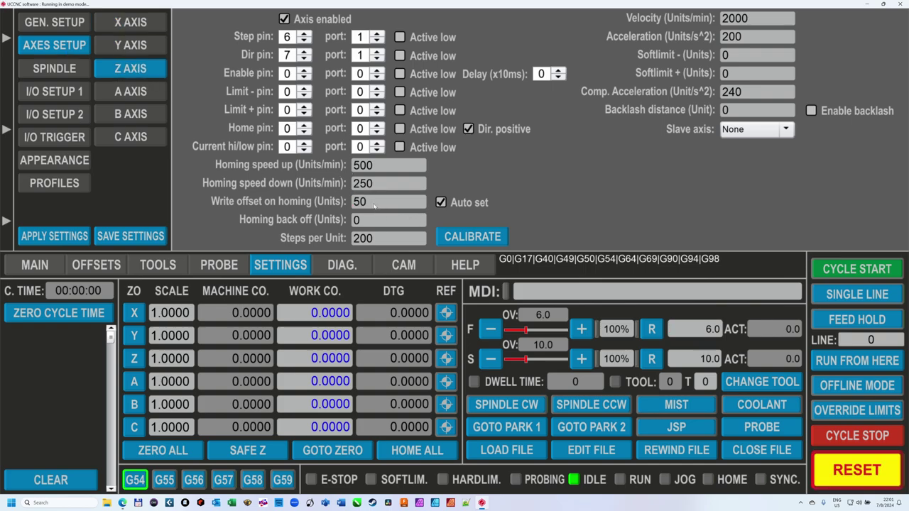
click(375, 202)
click(381, 188)
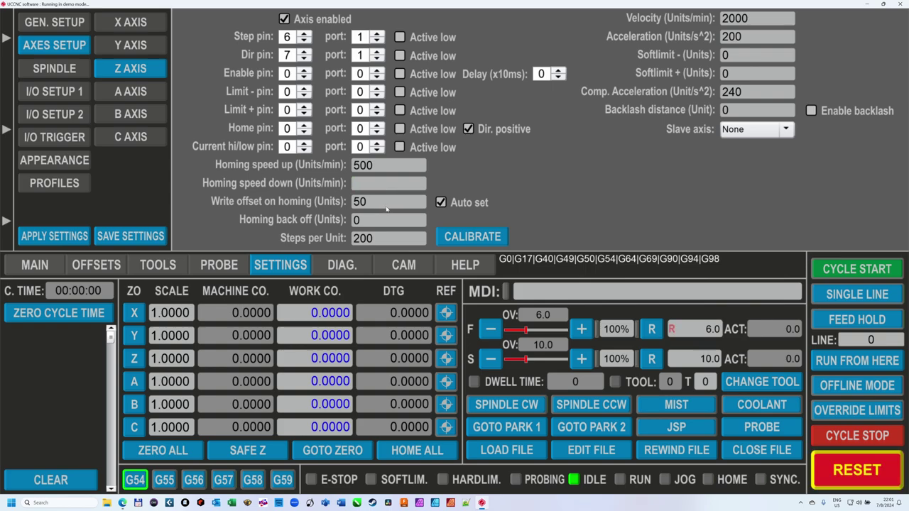
click(388, 205)
click(389, 224)
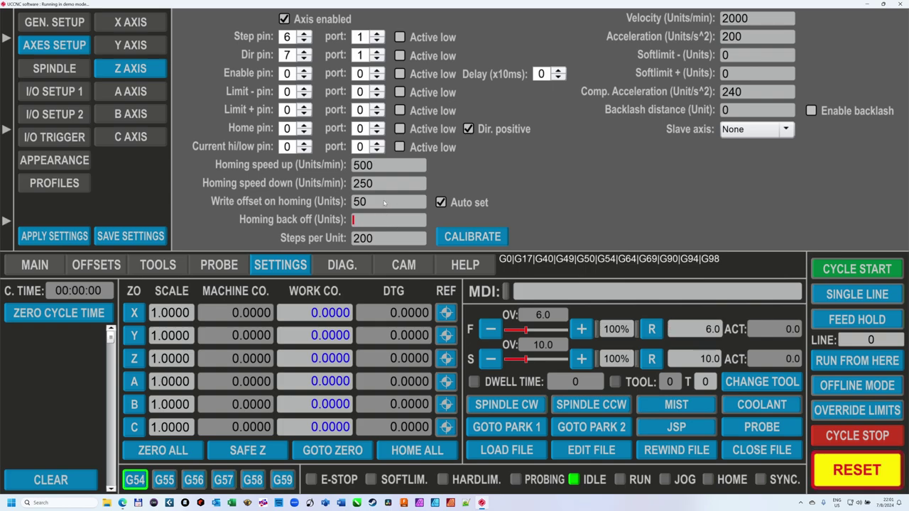
click(384, 202)
click(398, 184)
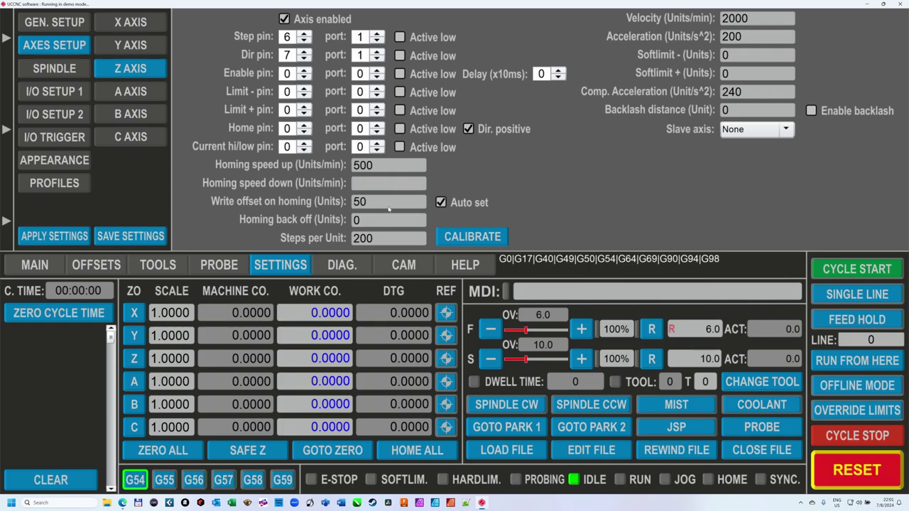